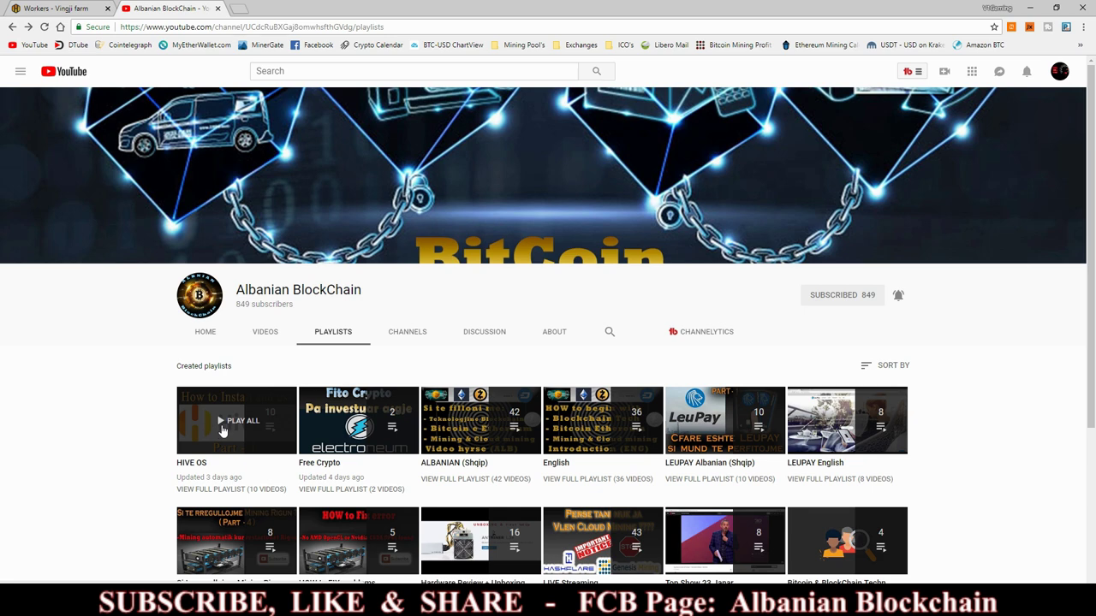
Step: Play the first Hive OS tutorial, skim its description, then switch to the Hive OS farms tab
left_click(221, 428)
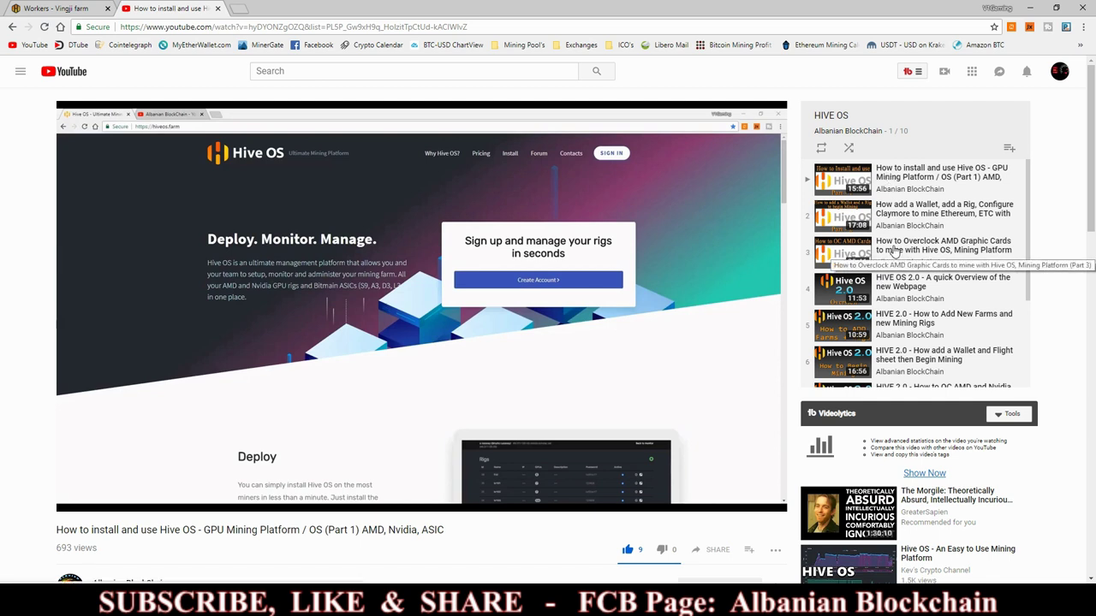
mouse_move(418, 418)
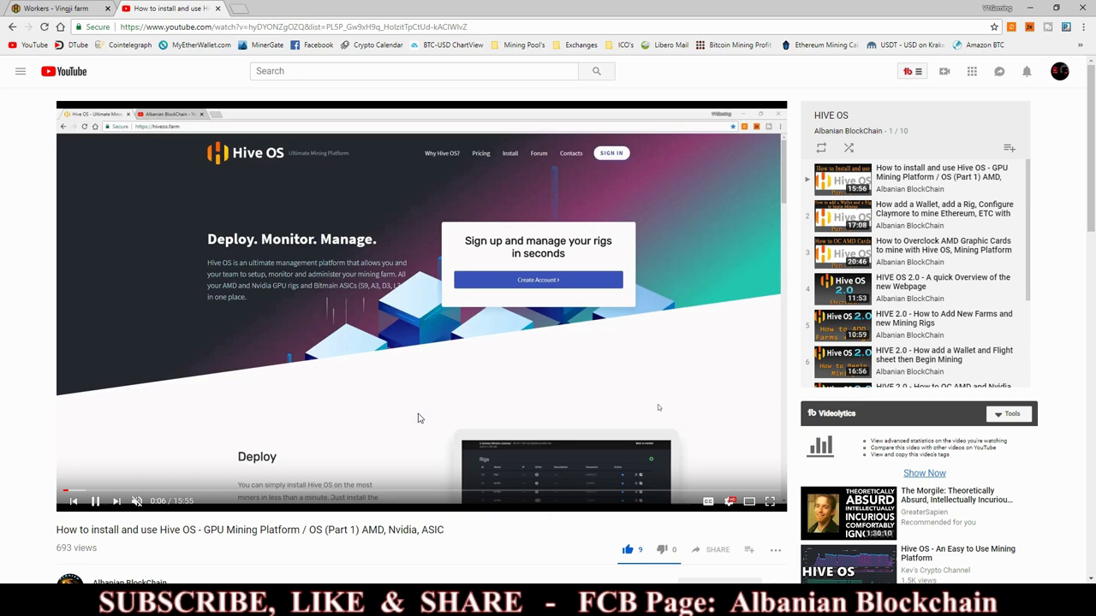
scroll(389, 406, "down", 2)
scroll(376, 406, "down", 1)
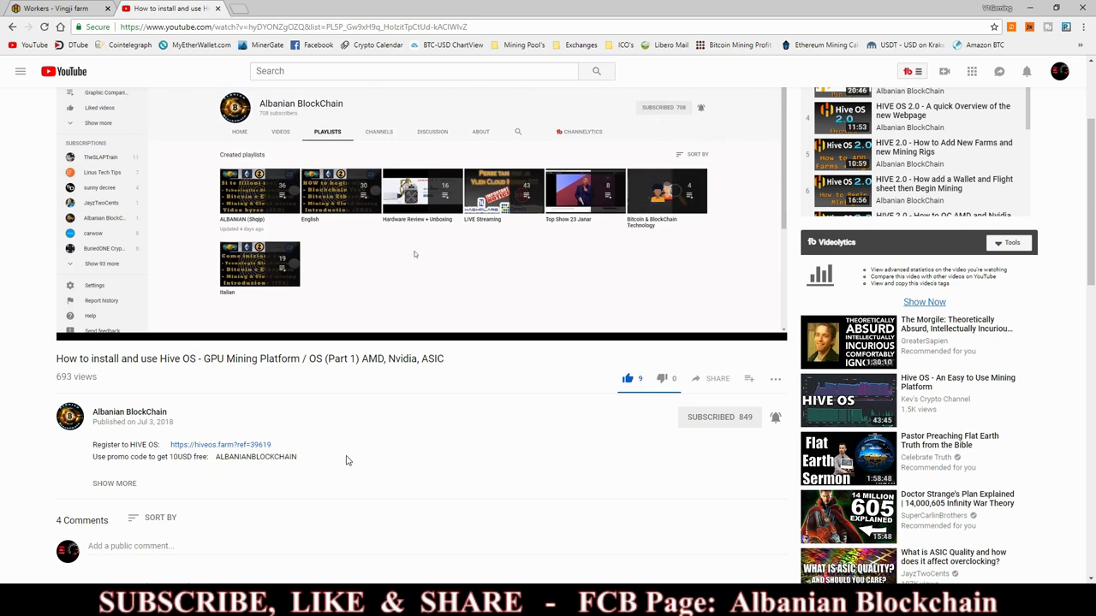
scroll(347, 459, "up", 2)
key("ctrl+Tab")
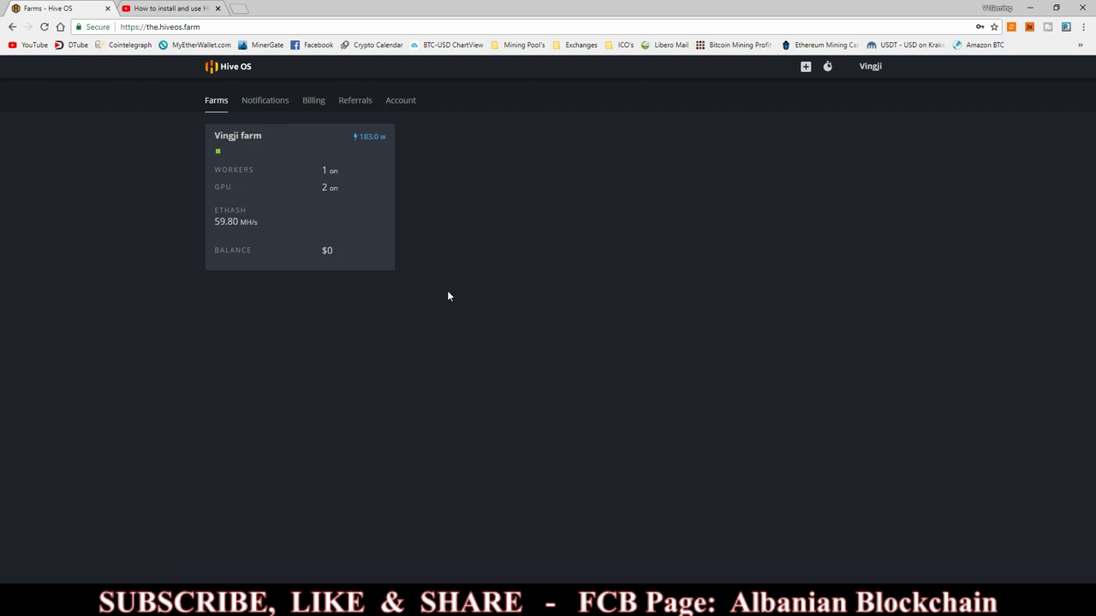
Step: Open the Vingji farm's Flight Sheets page
left_click(256, 210)
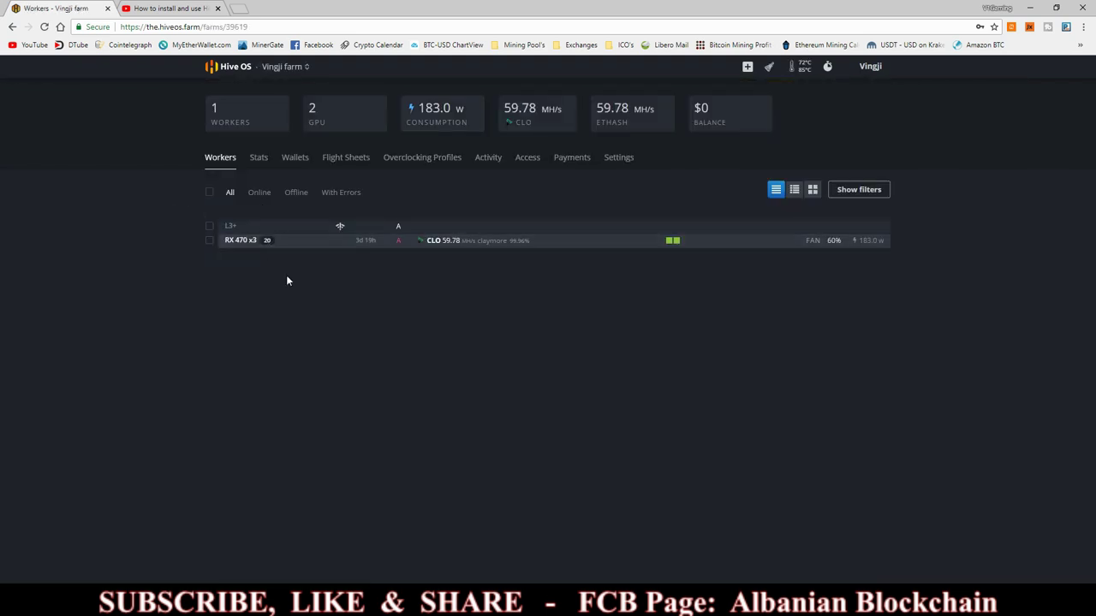
left_click(347, 160)
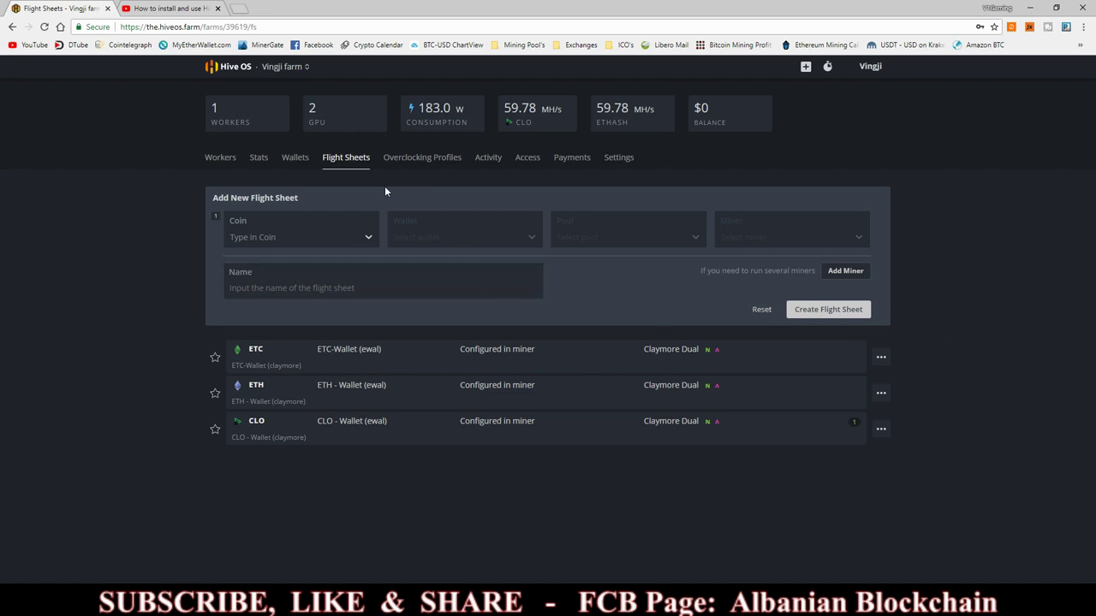
Step: Set the new sheet to coin ETC, wallet ETC Wallet and pool 2miners on its EU server
left_click(363, 239)
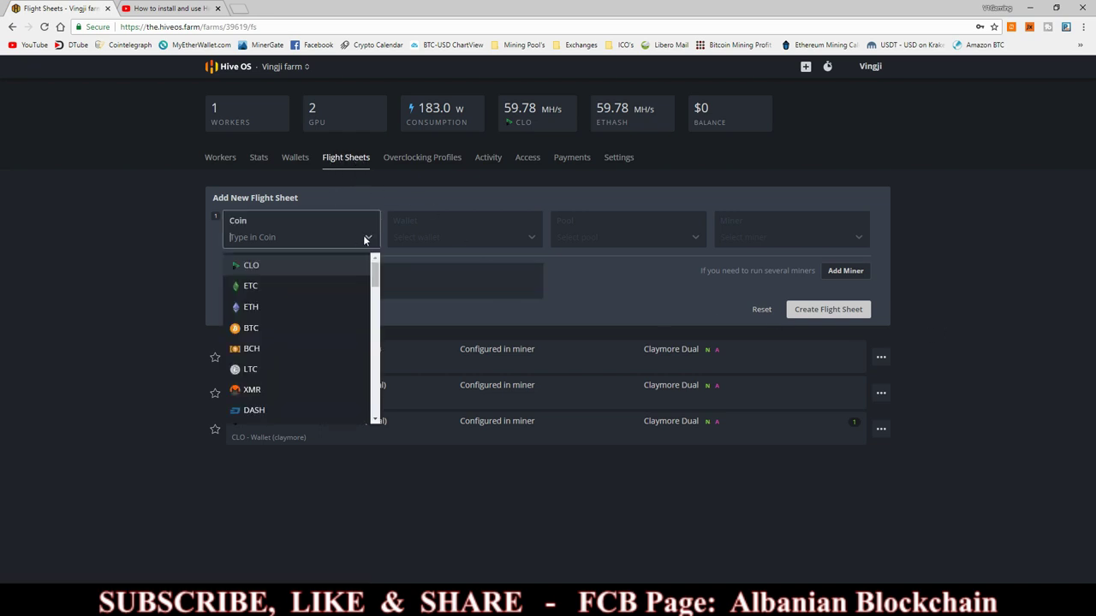
left_click(259, 288)
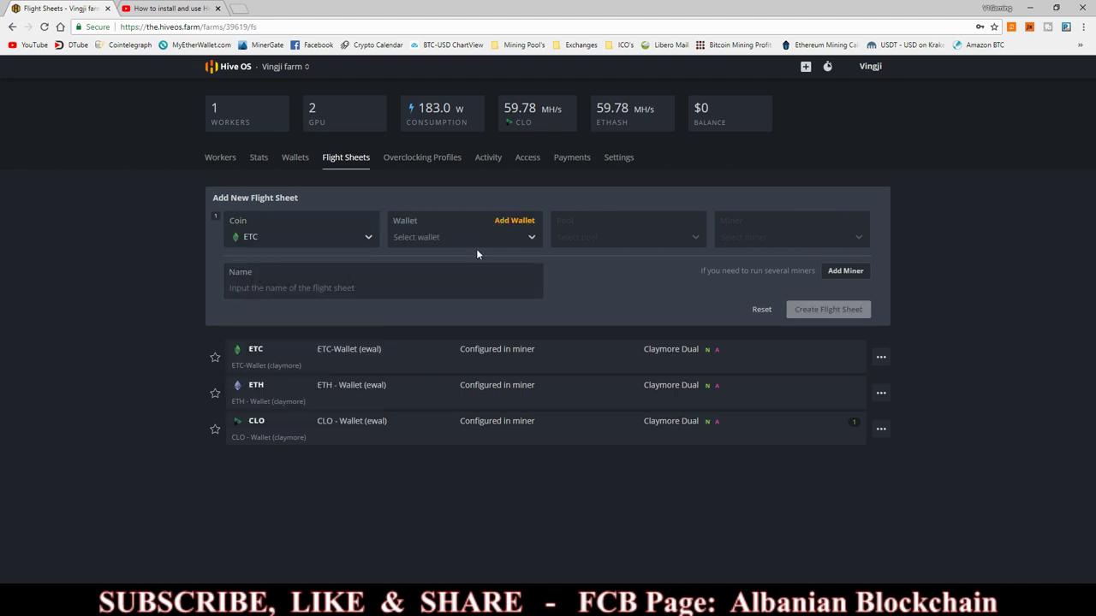
left_click(529, 239)
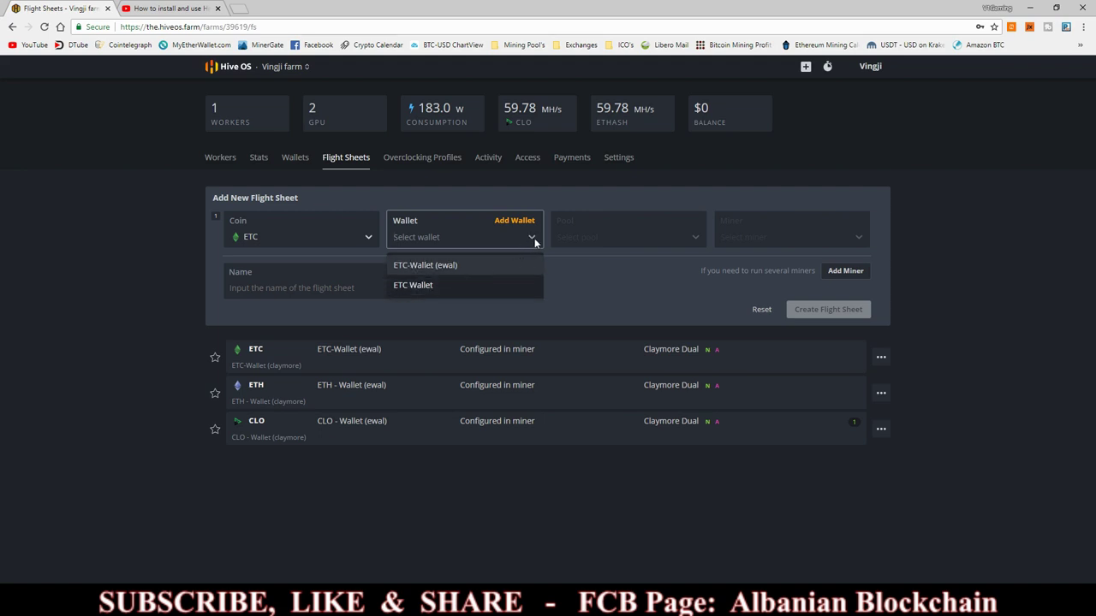
left_click(420, 285)
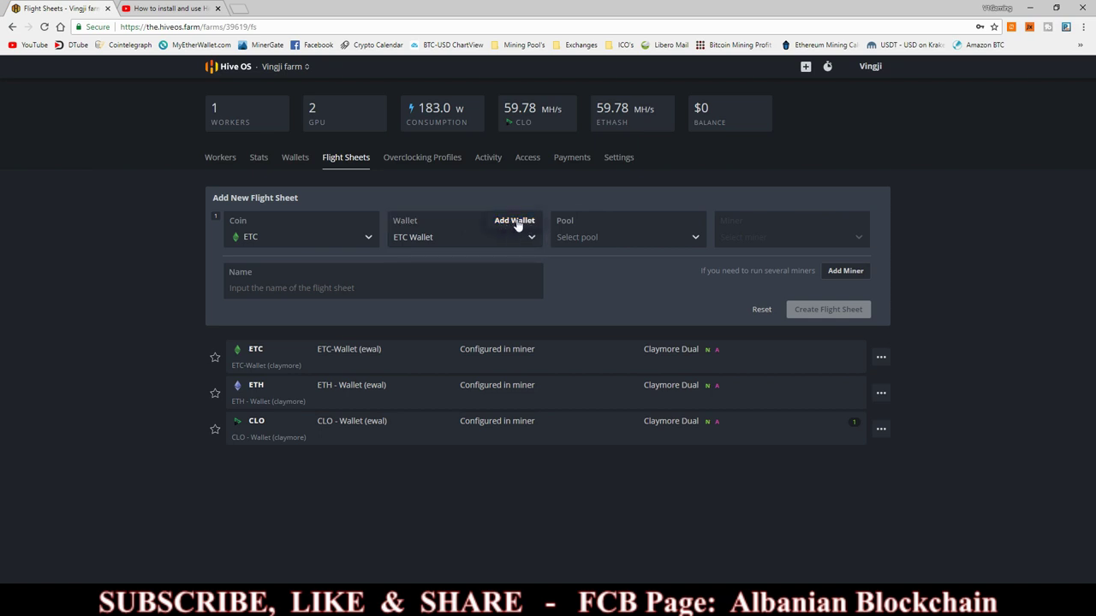
left_click(688, 239)
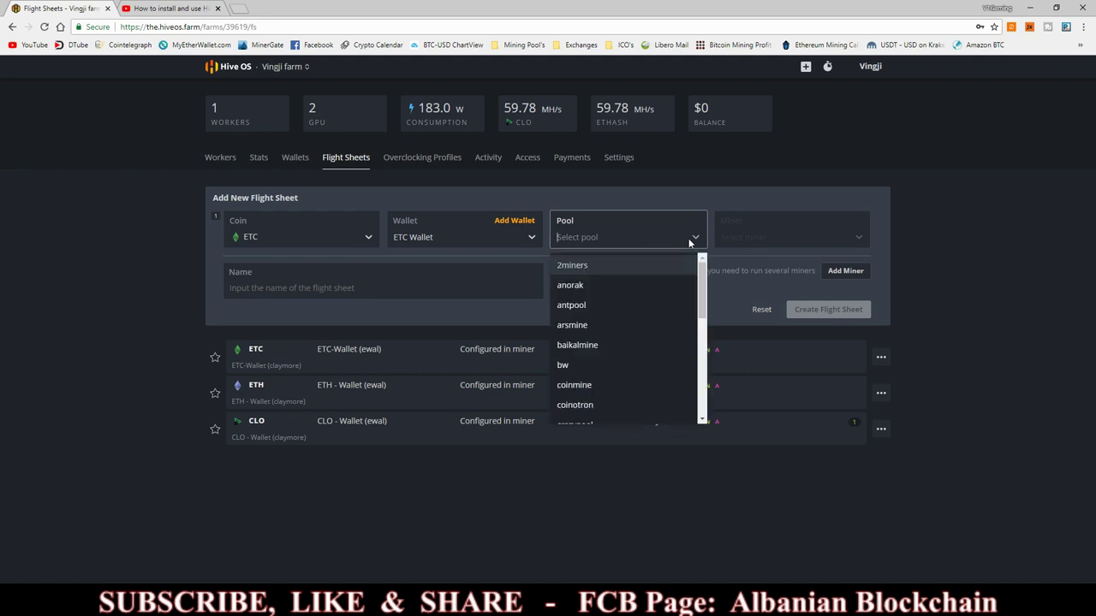
left_click(581, 266)
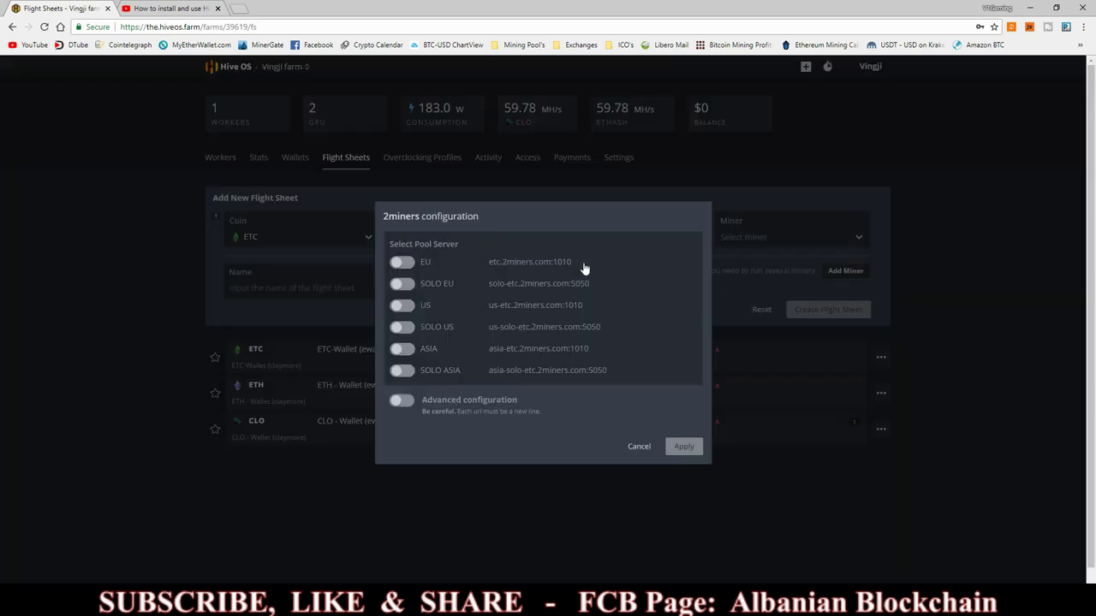
left_click(401, 262)
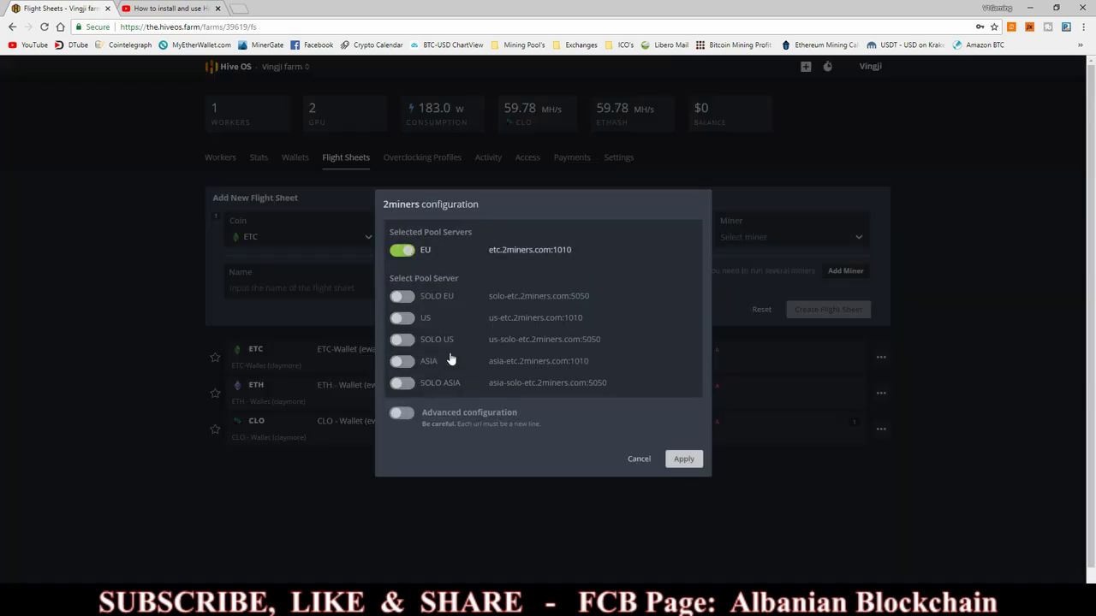
left_click(684, 459)
left_click(773, 231)
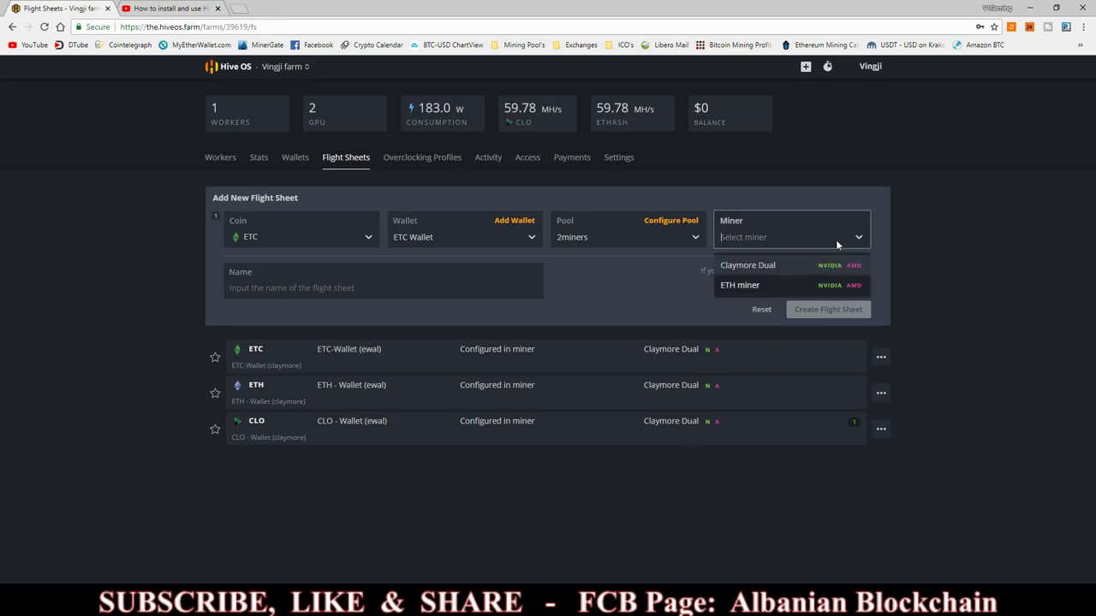
Step: Choose Claymore Dual as the new flight sheet's miner
left_click(748, 266)
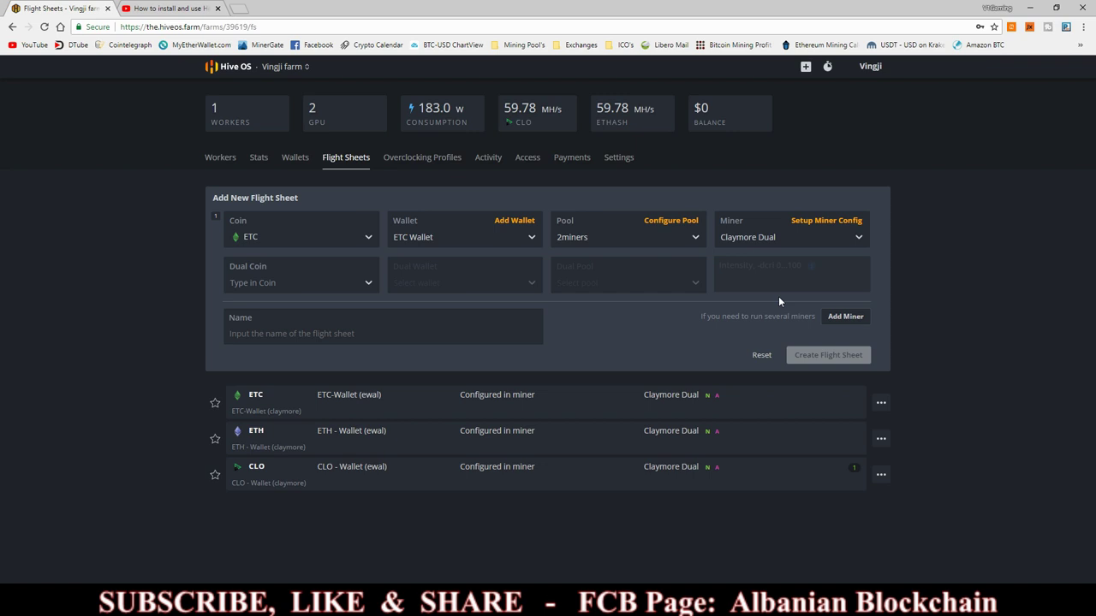
Step: Add a '-tt 1' line to the Claymore Dual config override
left_click(827, 221)
type("-allpools 0")
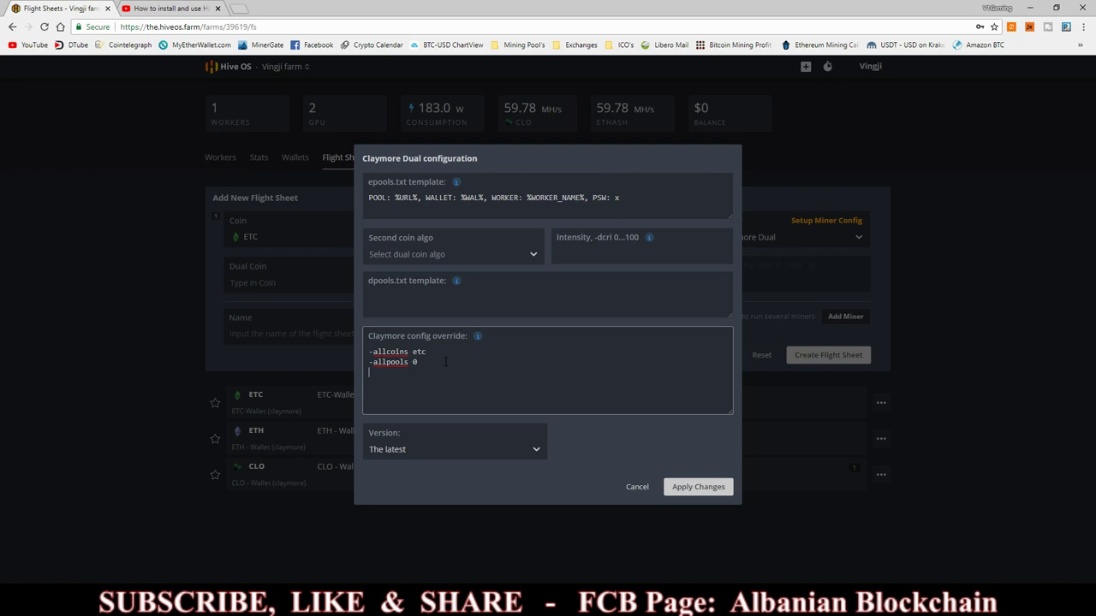
type("-tt ")
type("1")
Step: Close the miner config and create the ETC / ETC Wallet / 2miners / Claymore Dual flight sheet
left_click(640, 494)
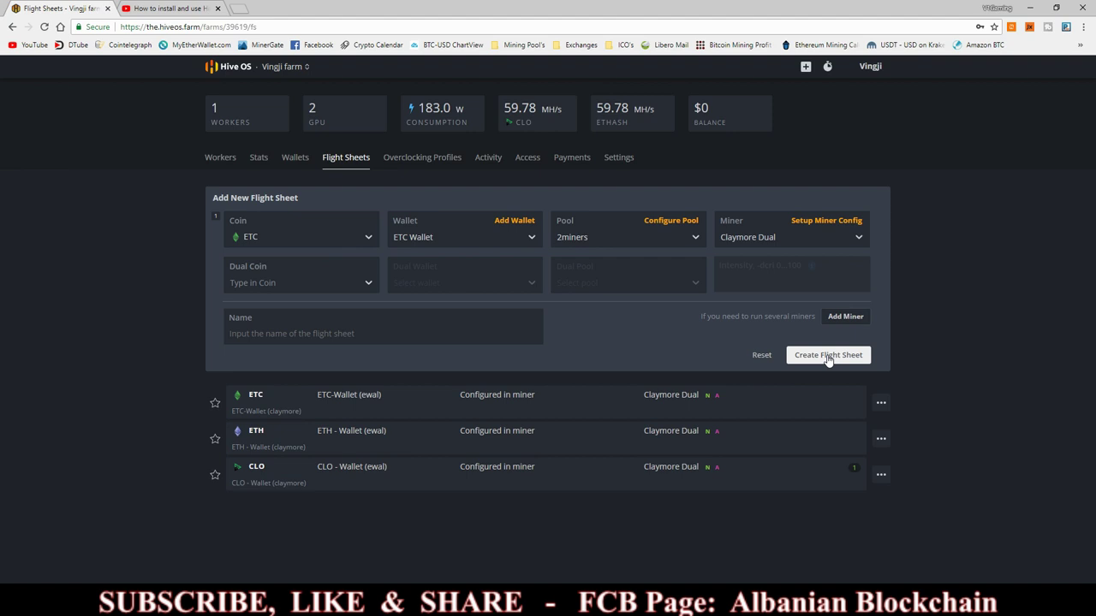
left_click(828, 356)
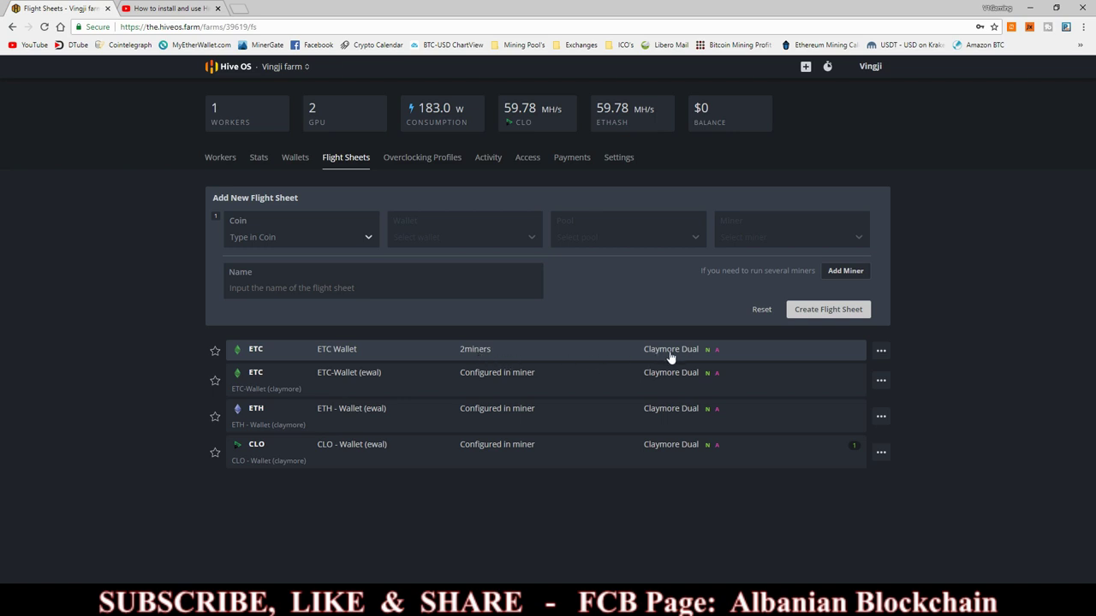
Step: Show the RX 470 x3 worker's Flight Sheet tab from the farm's Workers list
left_click(220, 159)
left_click(249, 244)
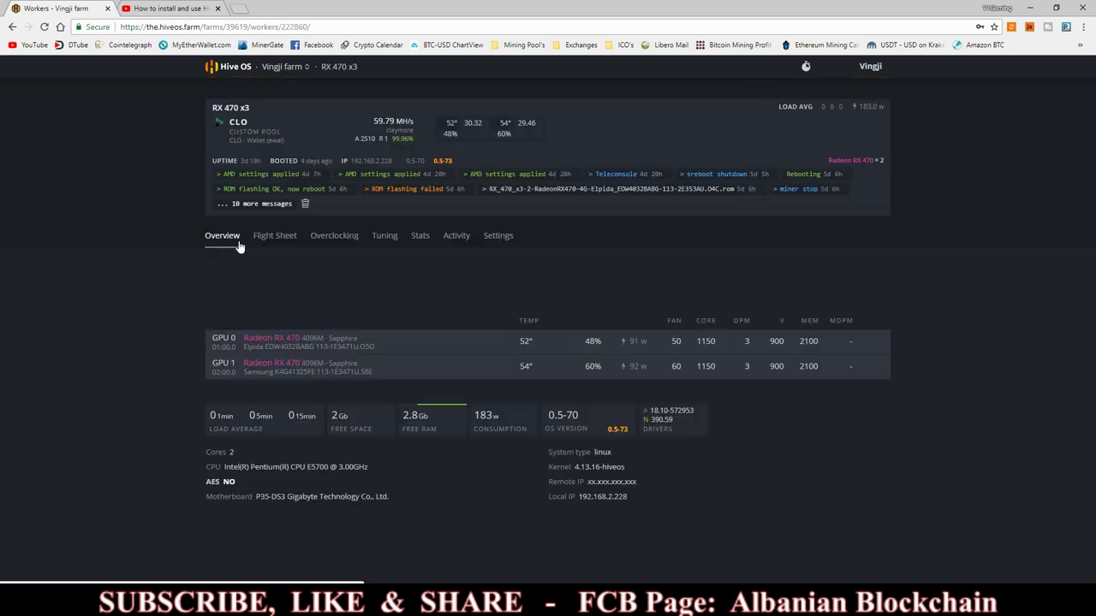
left_click(274, 238)
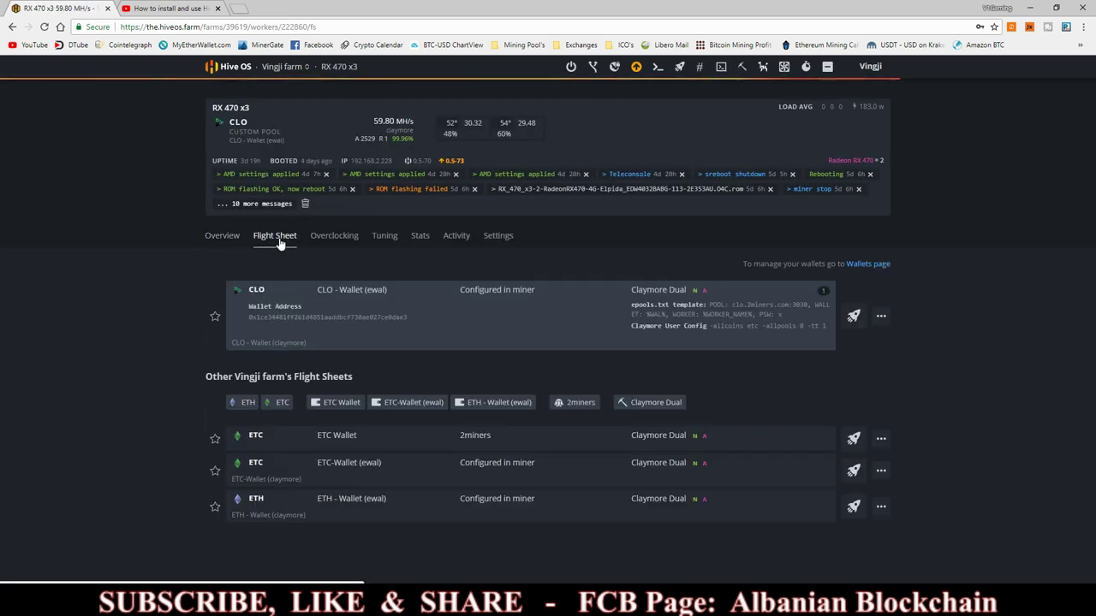